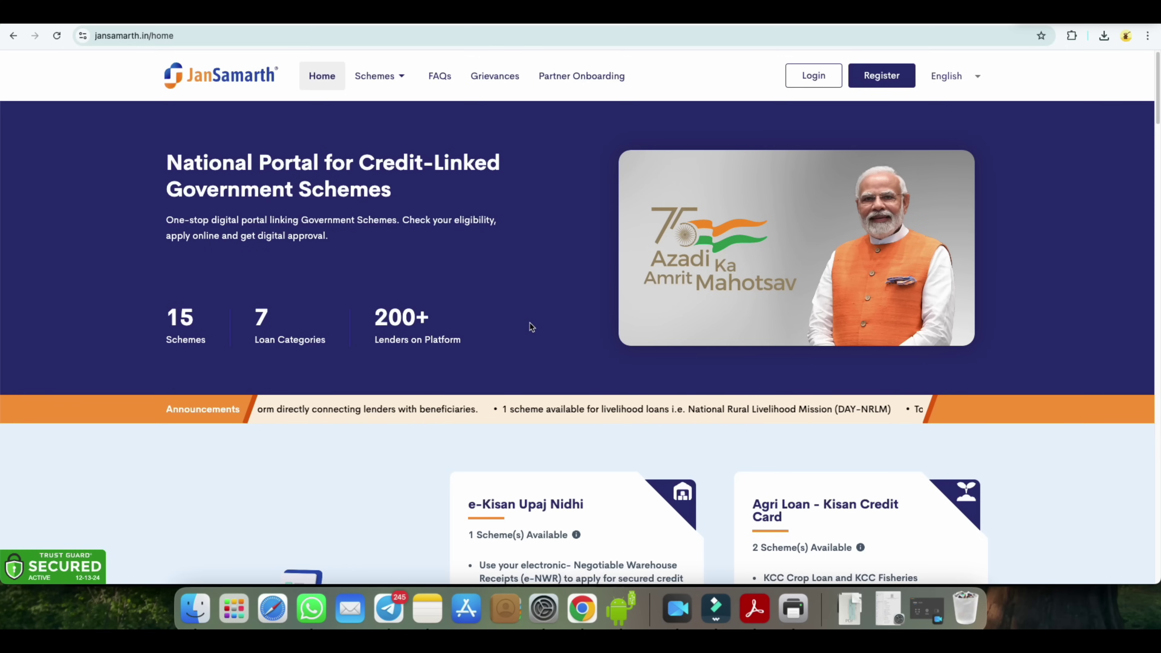
Examine the loan categories and their available schemes on the JanSamarth home page
scroll(581, 326, down, 5)
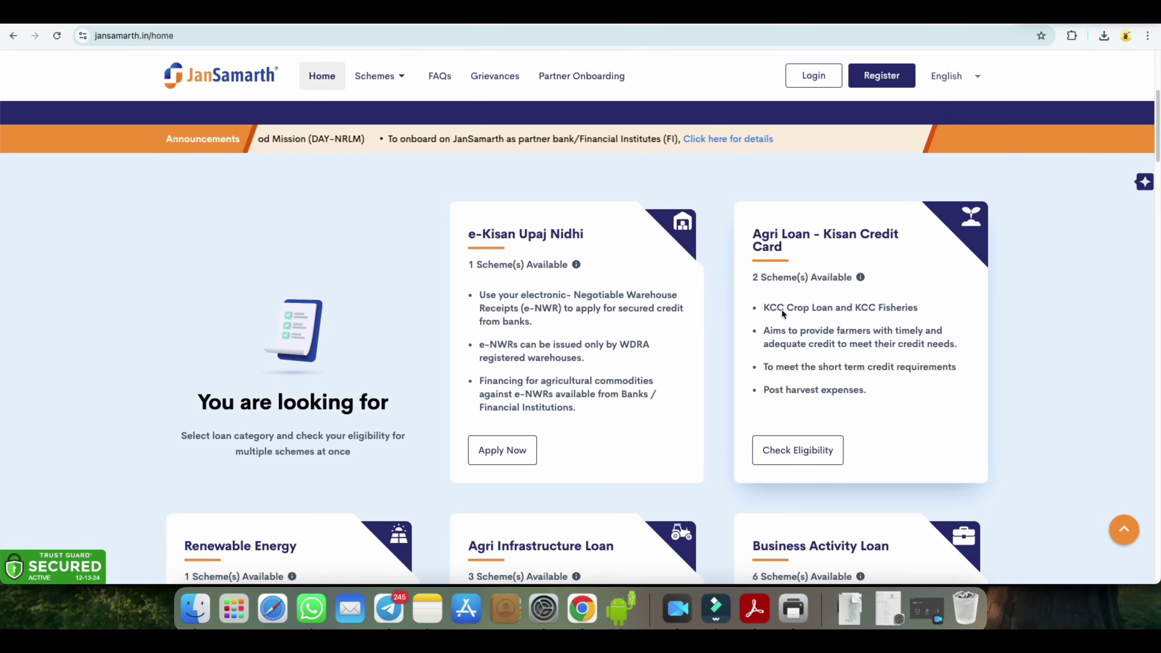
scroll(781, 309, down, 2)
scroll(783, 307, down, 5)
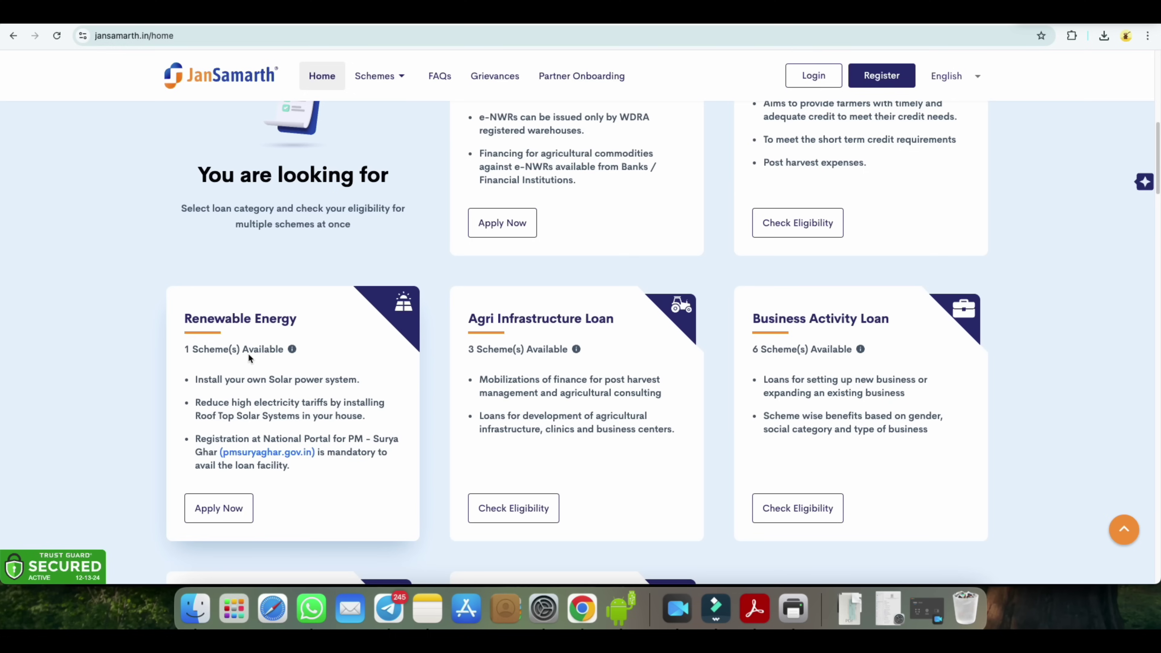
scroll(571, 365, down, 1)
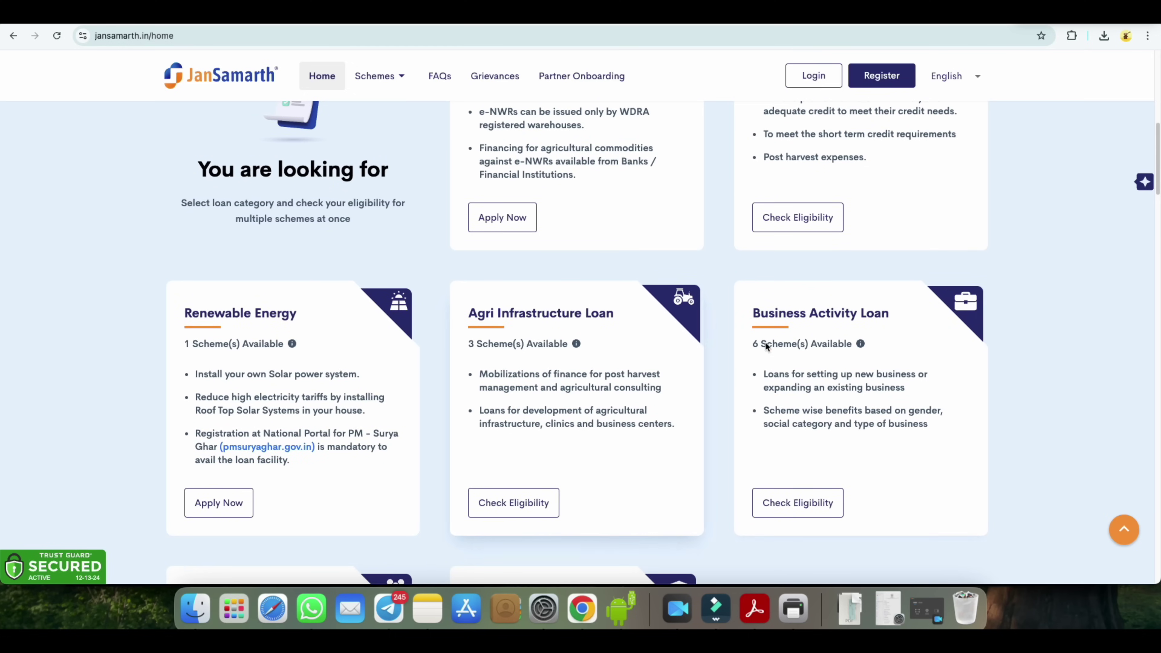
scroll(799, 355, down, 5)
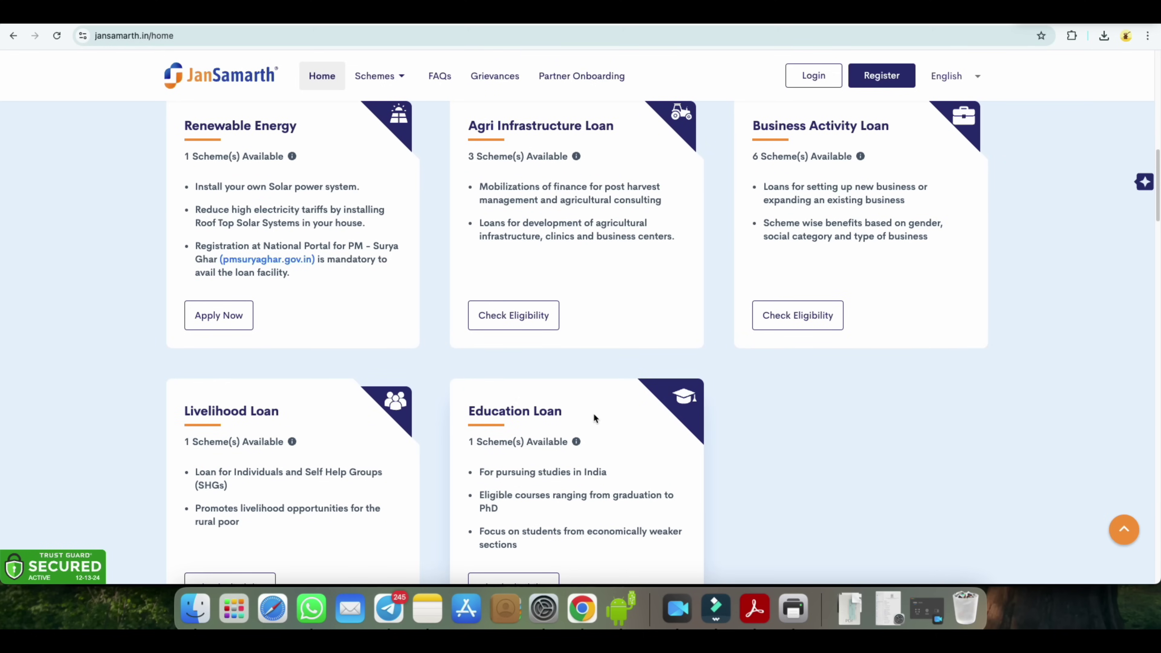
scroll(597, 414, down, 3)
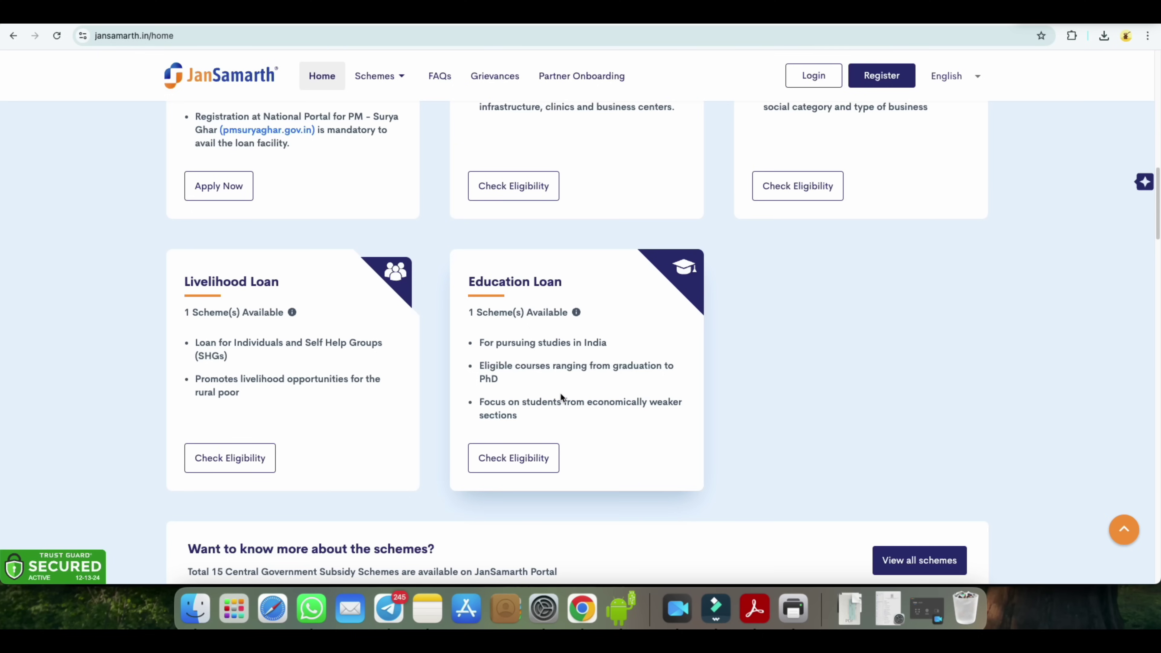
scroll(760, 350, up, 4)
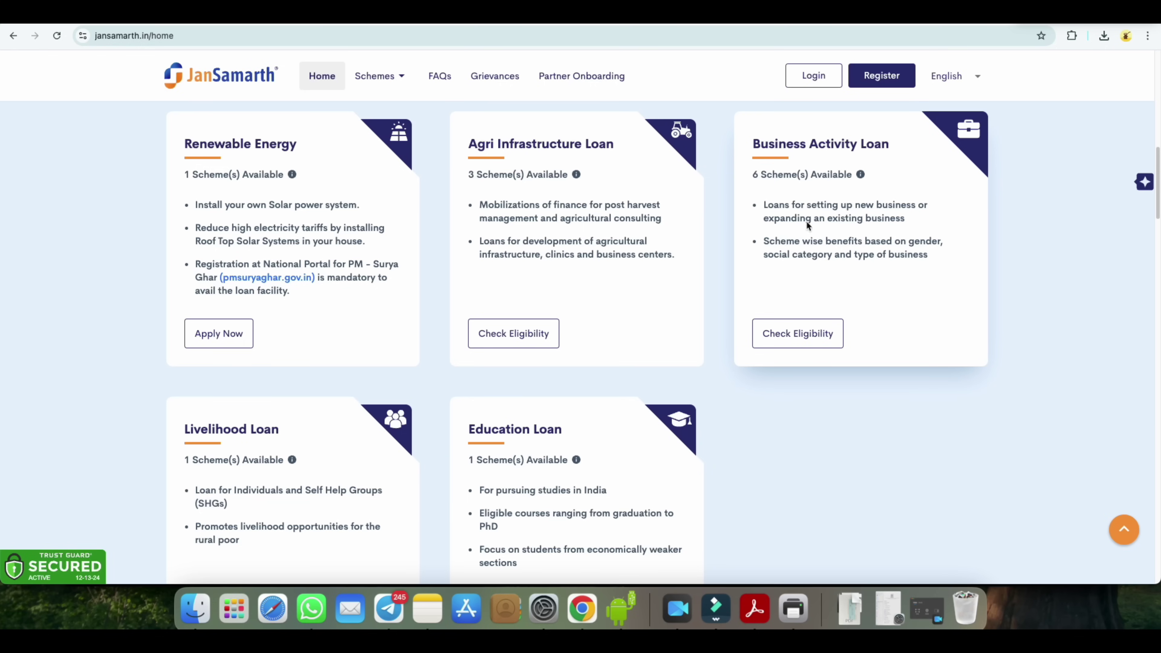
scroll(797, 301, down, 1)
scroll(620, 410, down, 3)
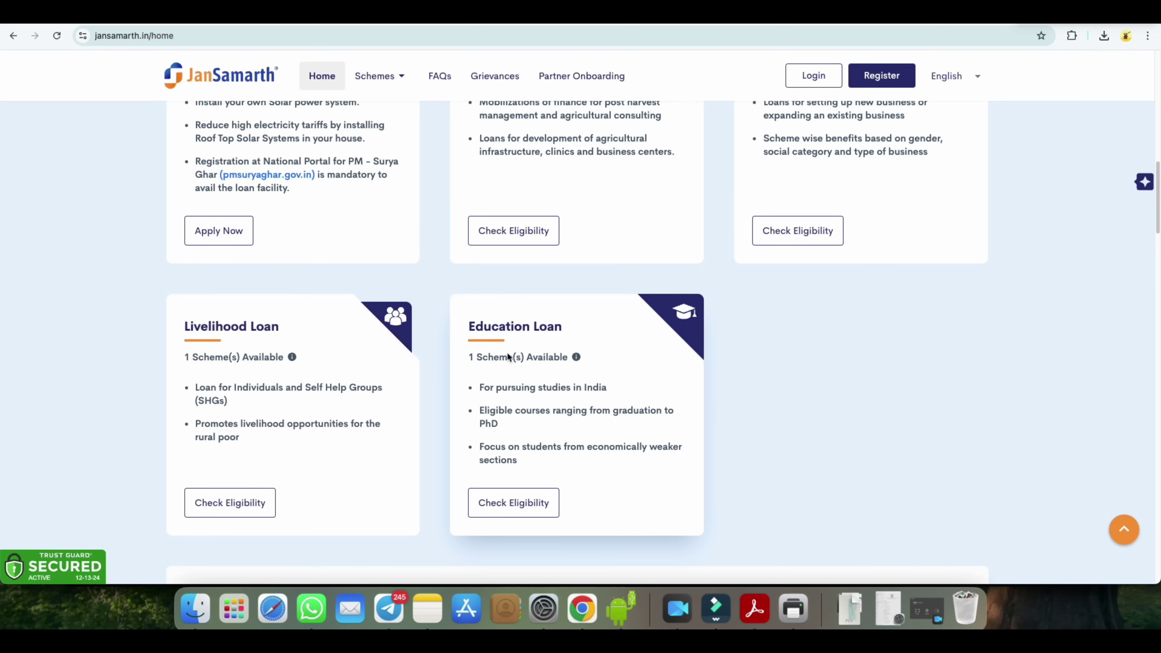
Open the Business Activity Loan eligibility check and choose Other Business Loan with New as the business activity type
click(800, 234)
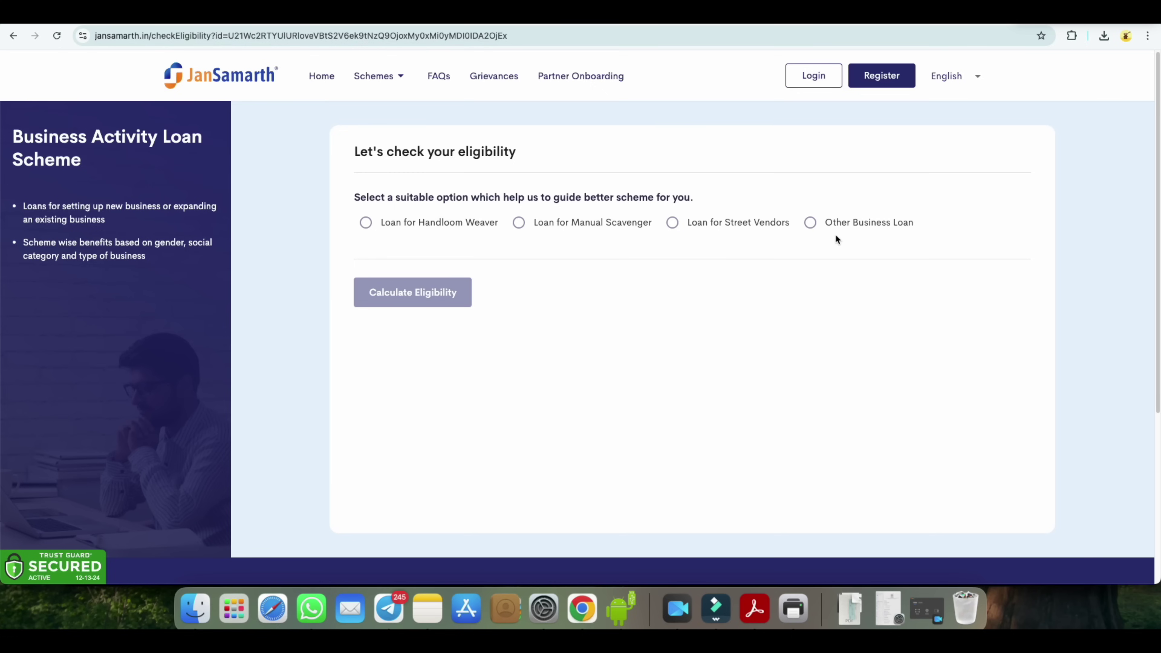
click(810, 223)
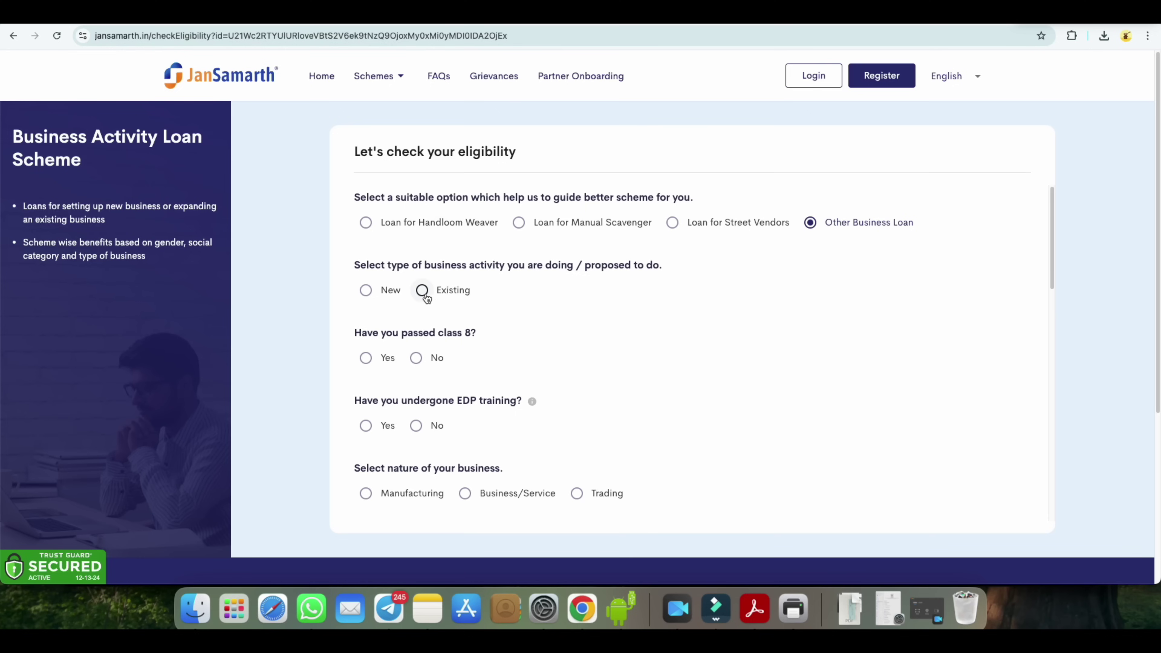
click(367, 292)
Answer Yes to having passed class 8, No to EDP training, and choose Manufacturing as the nature of business
click(368, 359)
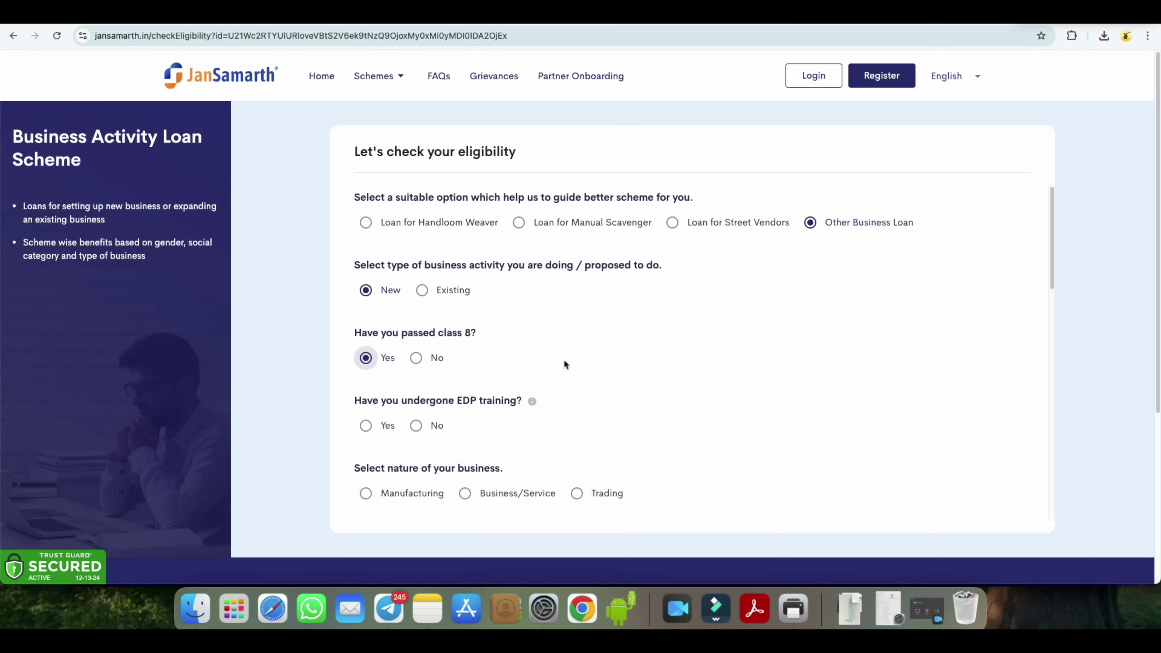
scroll(548, 362, down, 1)
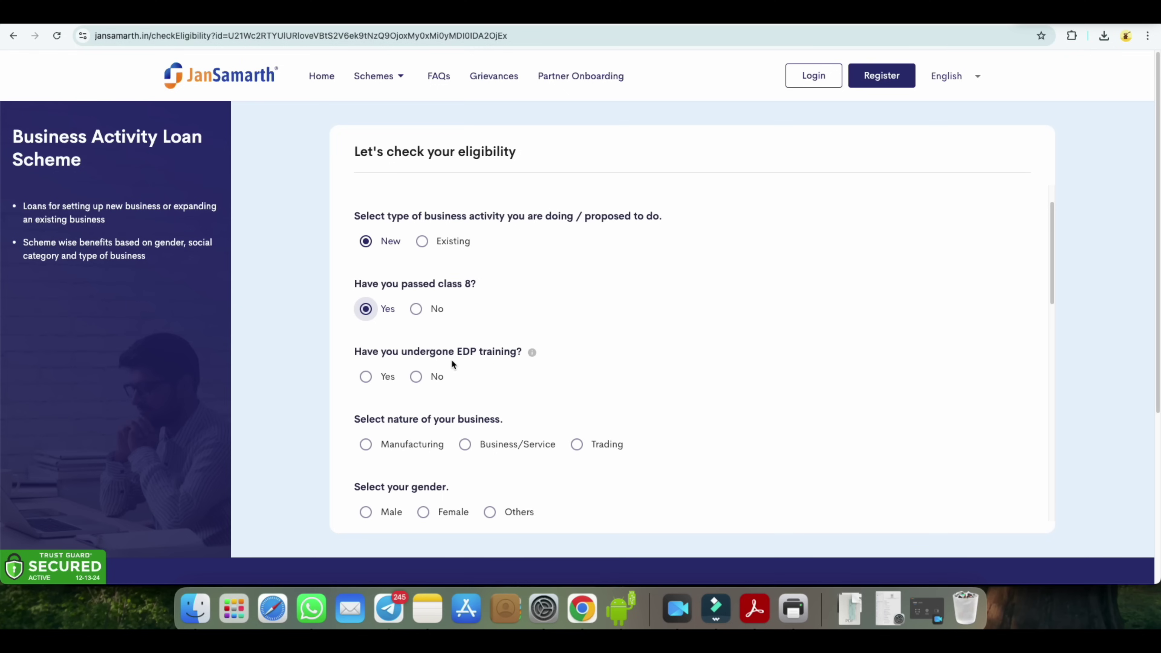
click(415, 378)
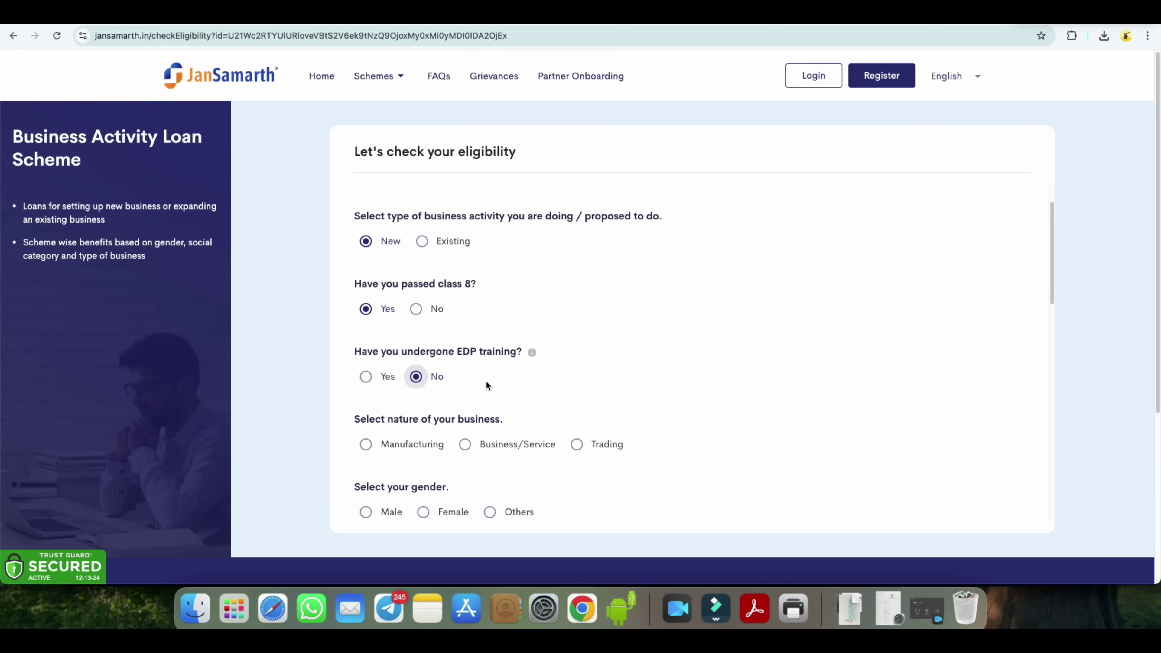
scroll(479, 379, down, 3)
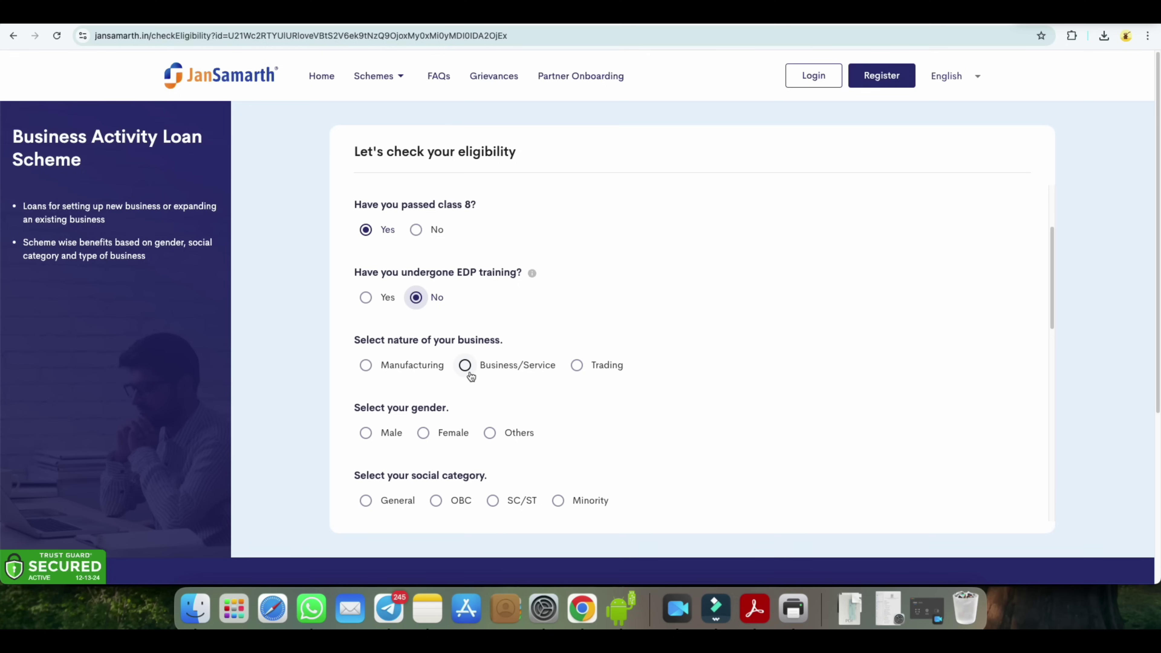
click(412, 366)
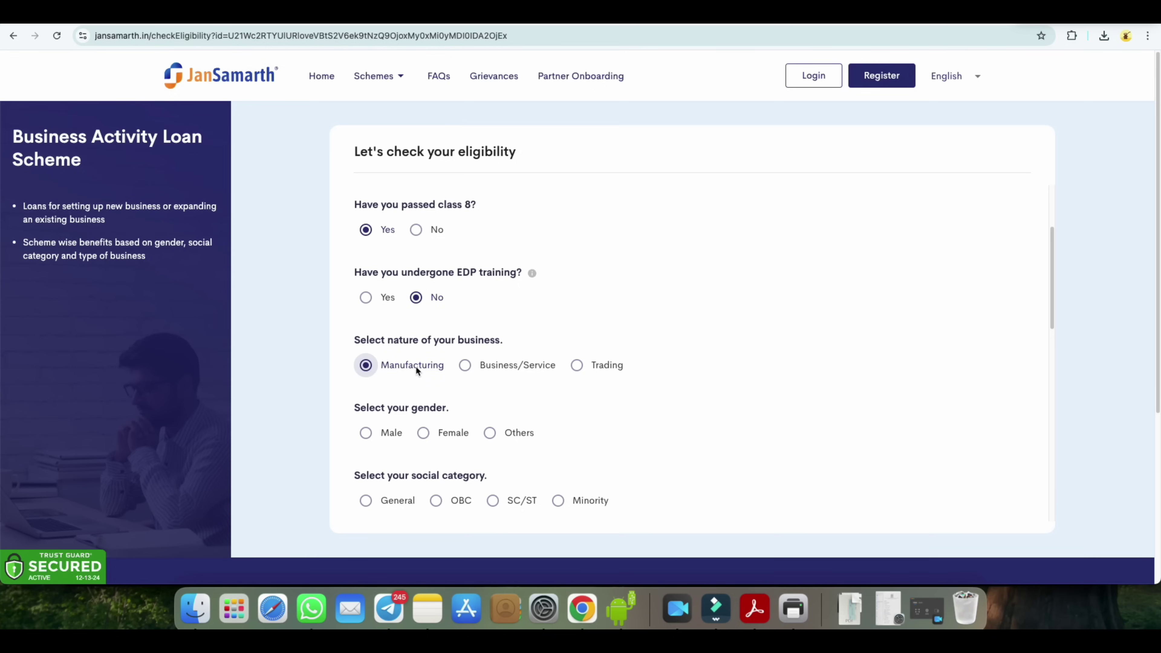
Choose Male as gender and SC/ST as social category, and answer No to ex-serviceman or physically handicapped
scroll(555, 390, down, 1)
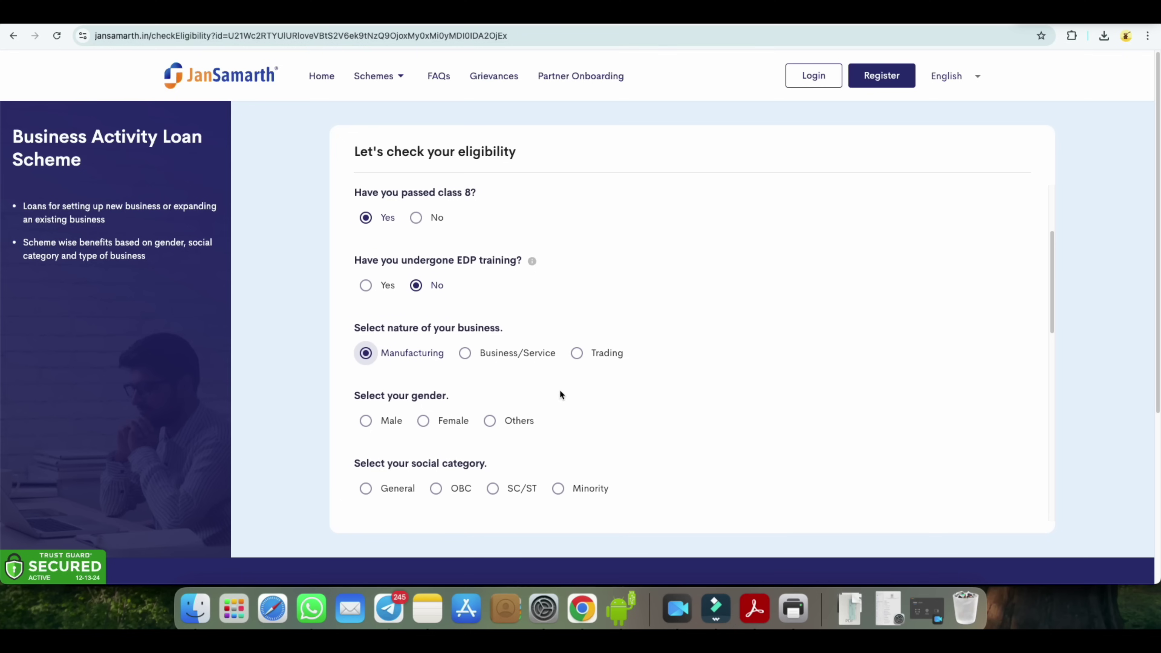
click(378, 421)
scroll(523, 407, down, 5)
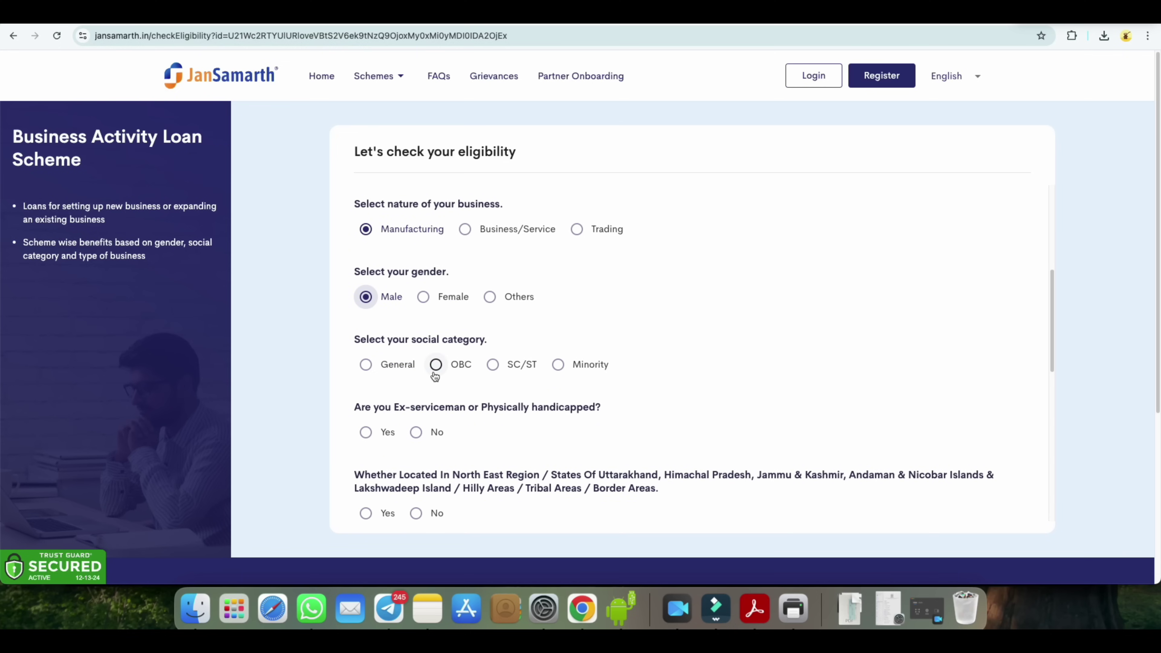
click(492, 365)
scroll(551, 375, down, 2)
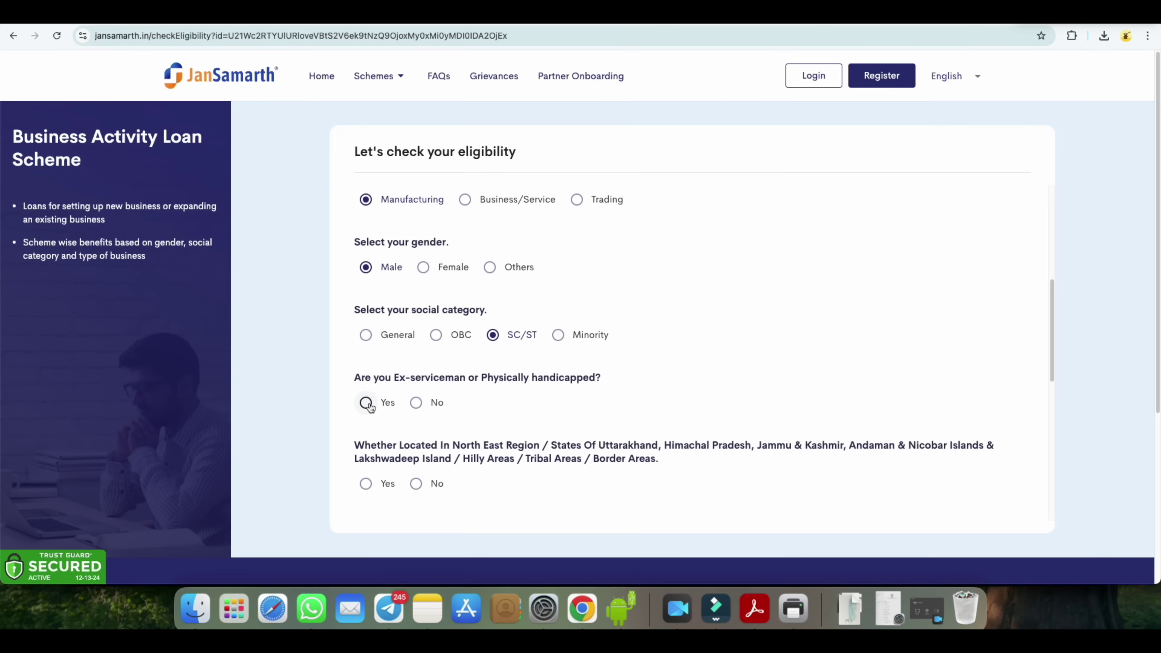
click(416, 402)
Answer No to the North East, hilly or border area question, and choose Rural location and Individual applicant type
scroll(585, 402, down, 2)
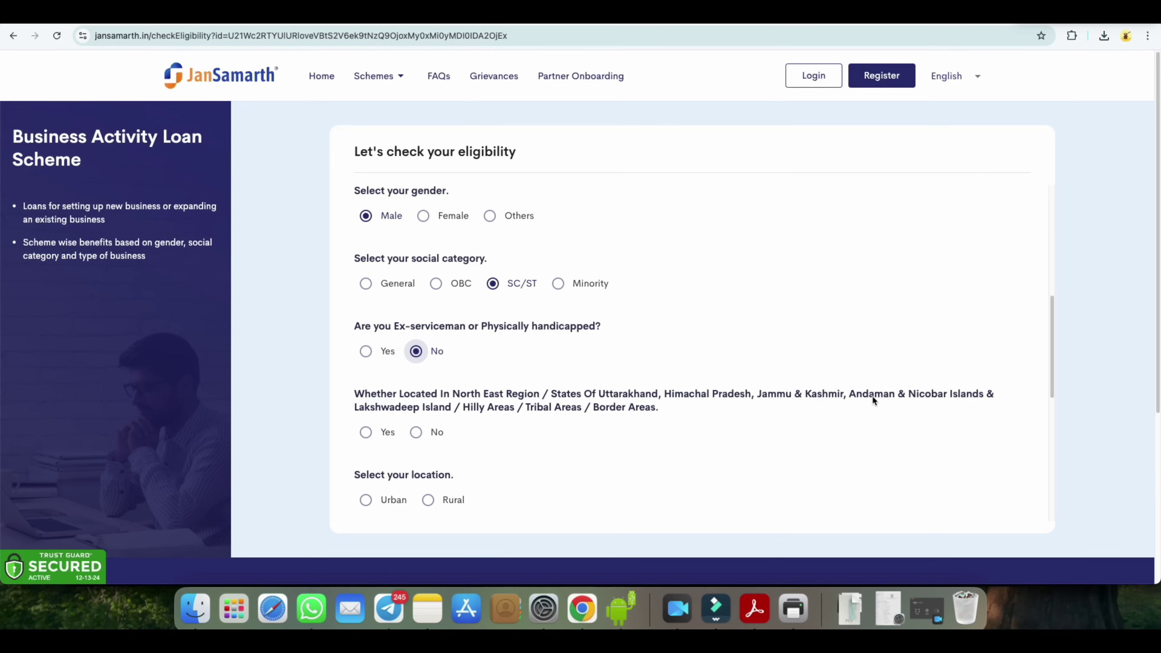
click(417, 434)
scroll(490, 453, down, 3)
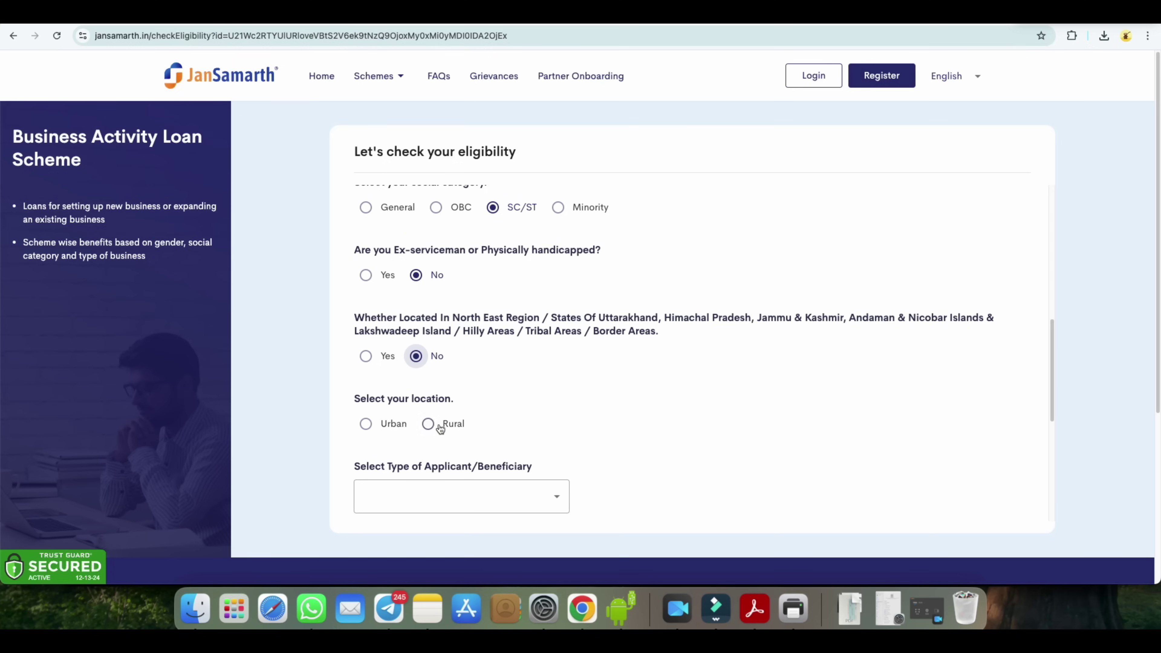
click(368, 424)
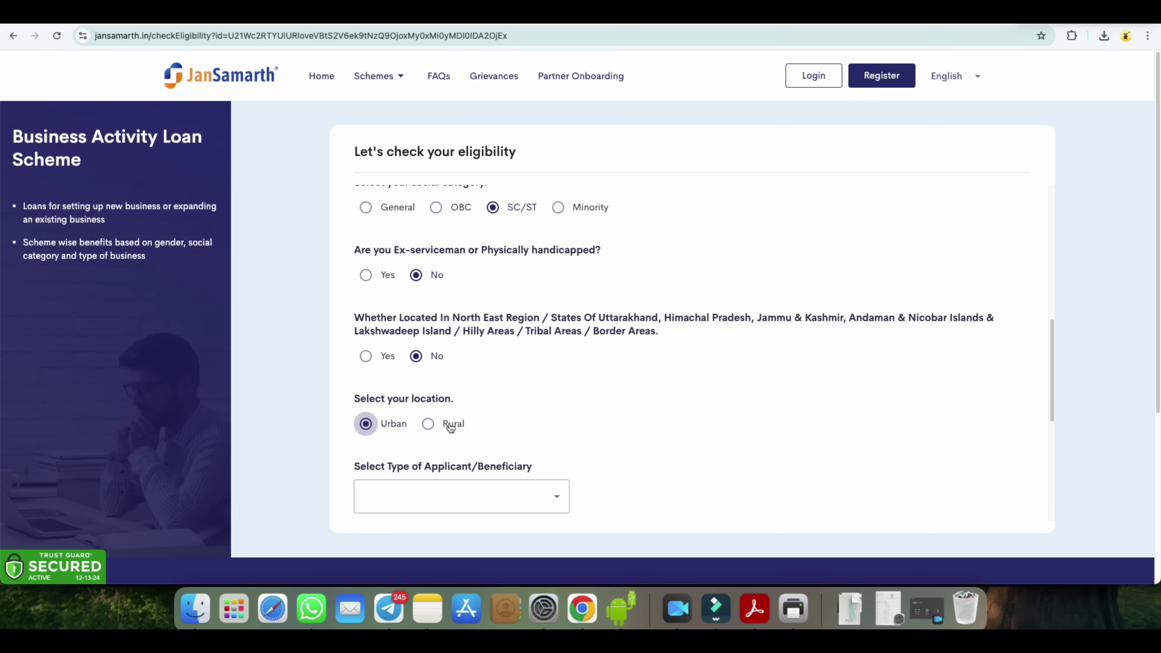
click(428, 423)
scroll(492, 427, down, 3)
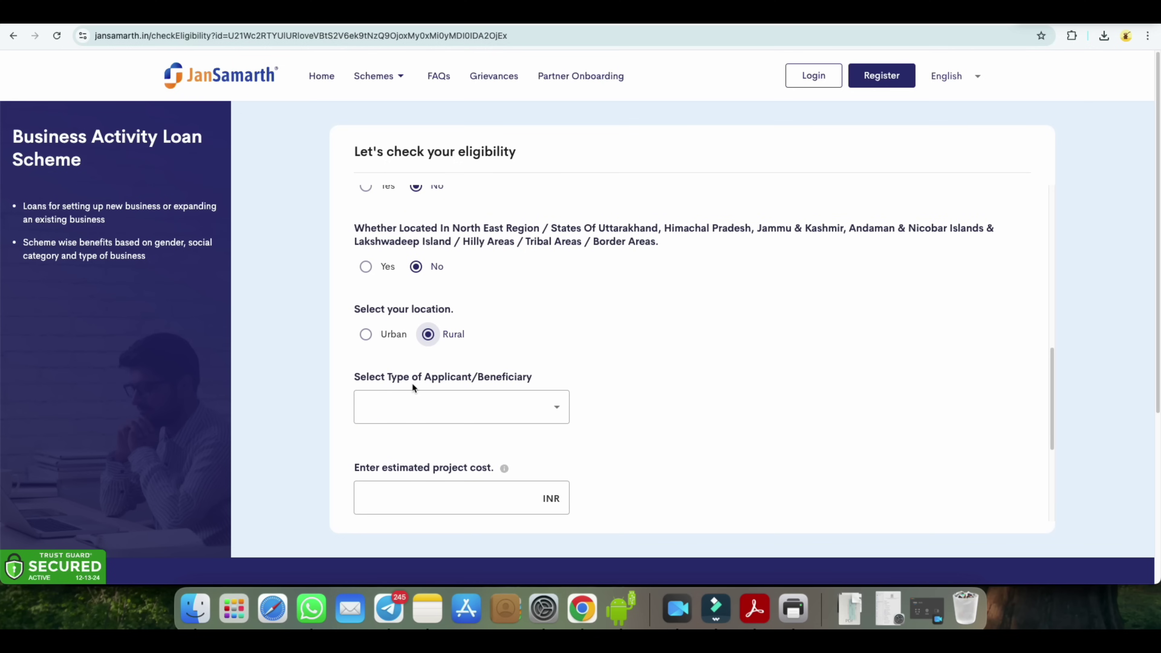
click(559, 408)
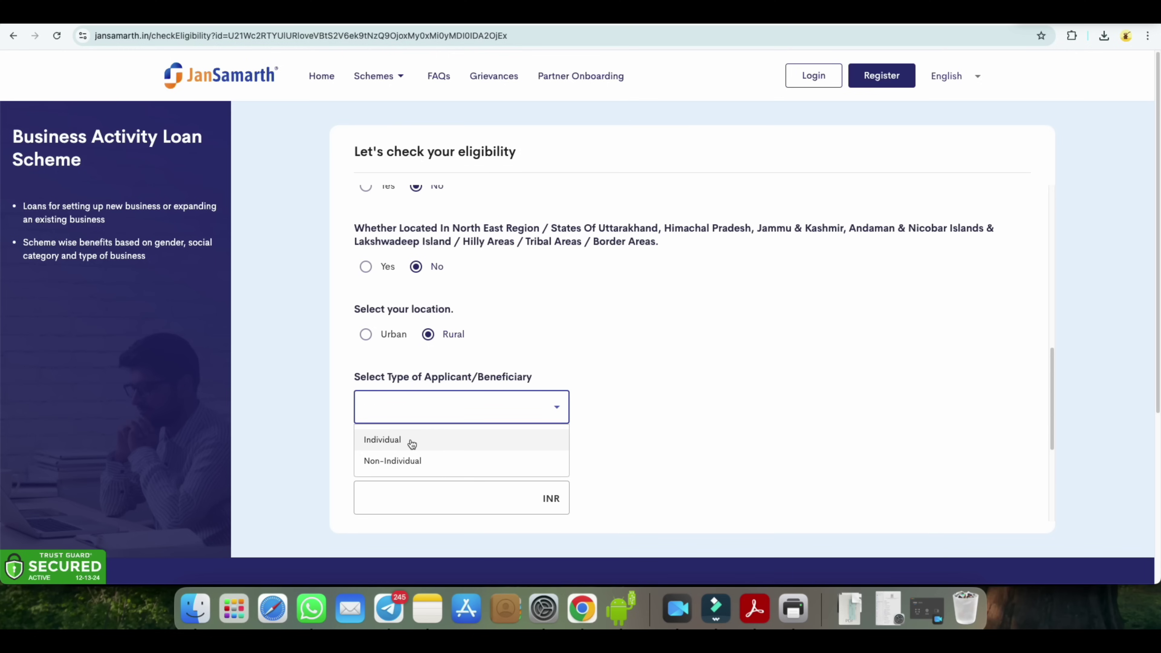
click(426, 440)
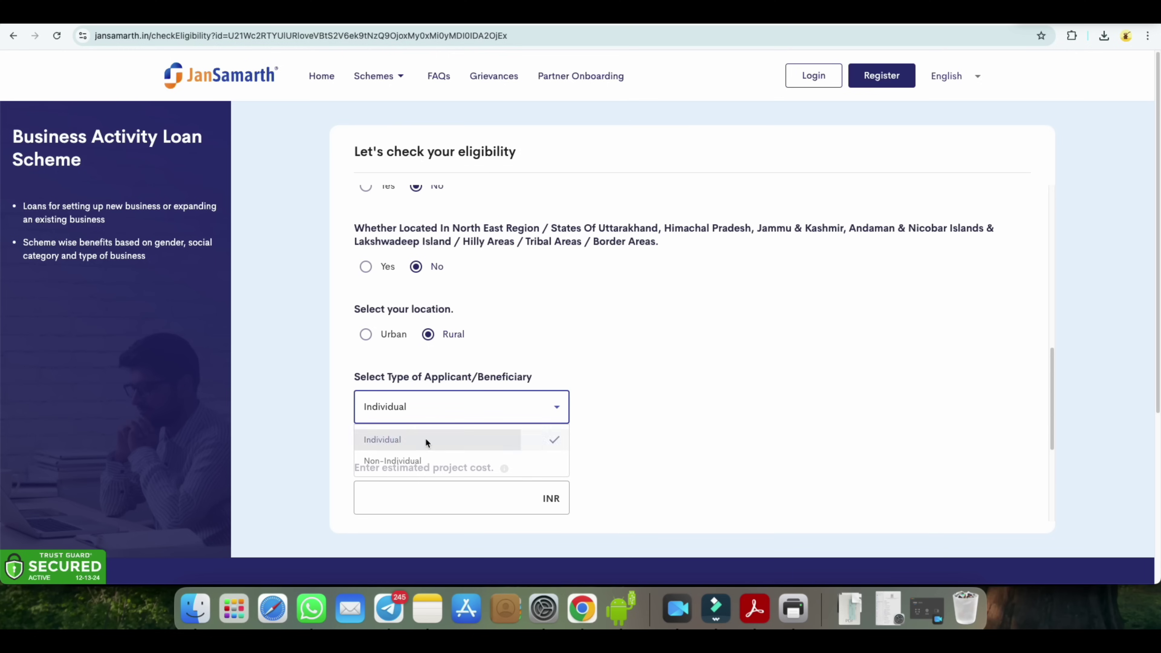
Enter an estimated project cost of 800000 INR
scroll(588, 418, down, 2)
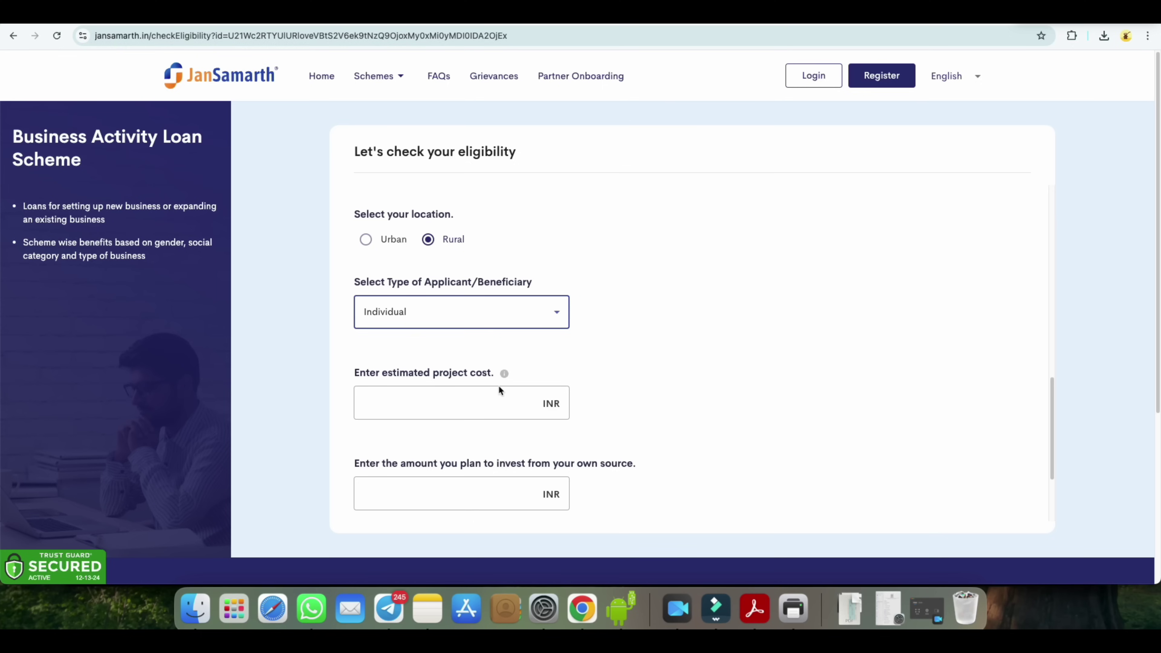
click(480, 402)
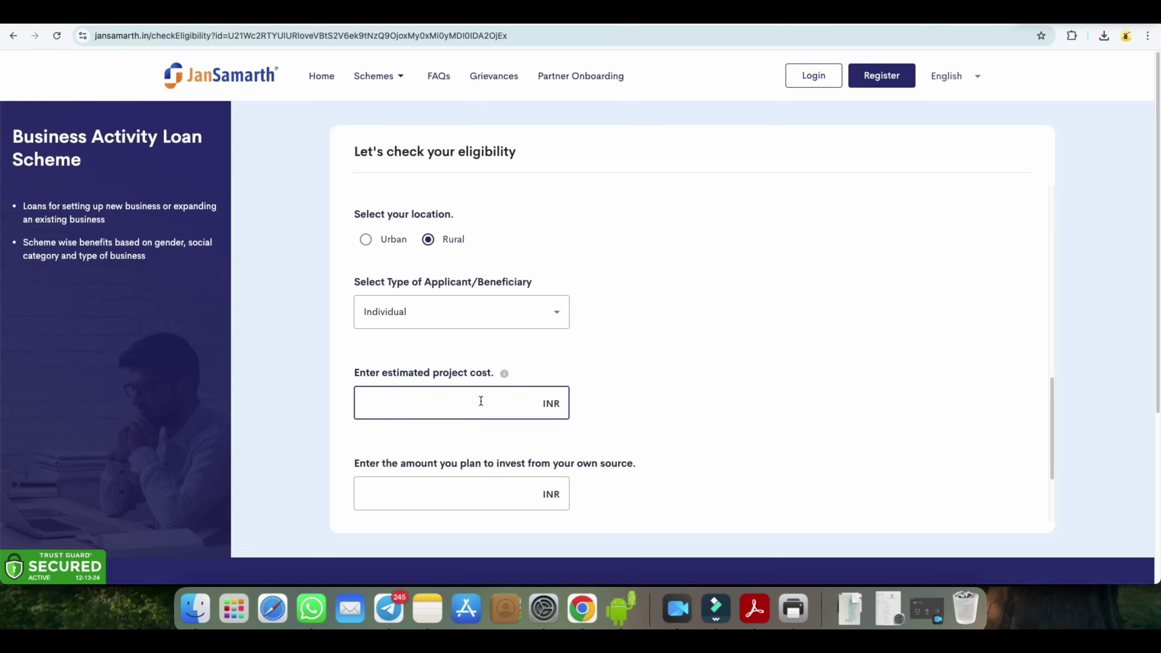
text(800000)
Enter 300000 INR as the amount planned to invest from own source
scroll(582, 498, down, 1)
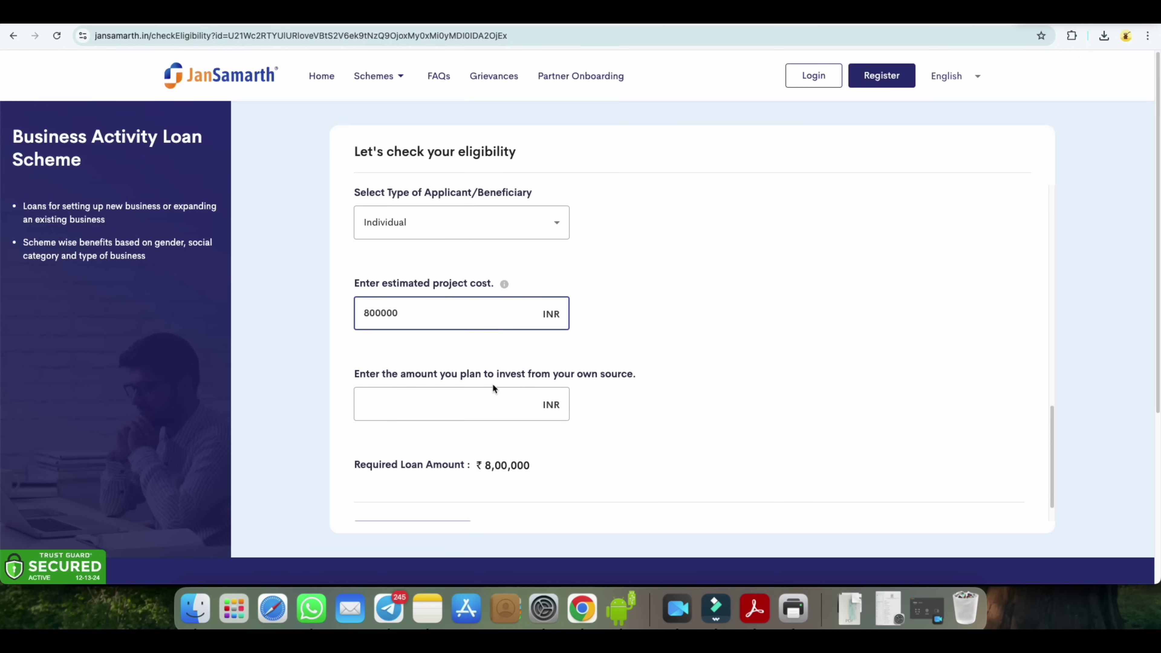
click(455, 404)
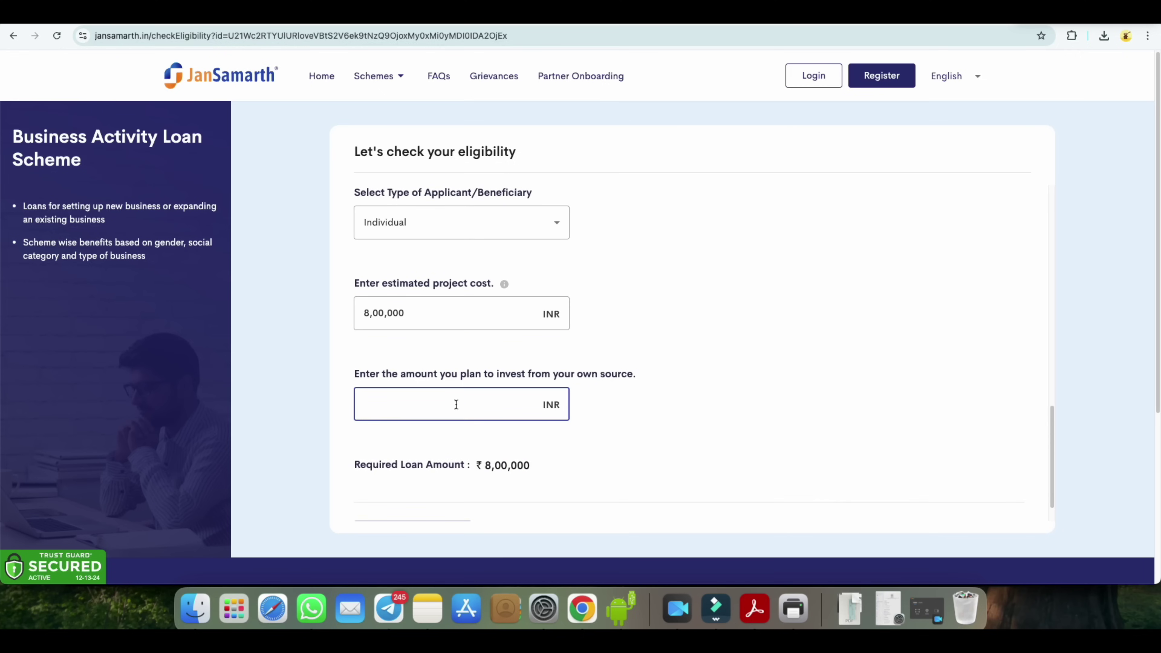
text(300000)
scroll(565, 462, down, 2)
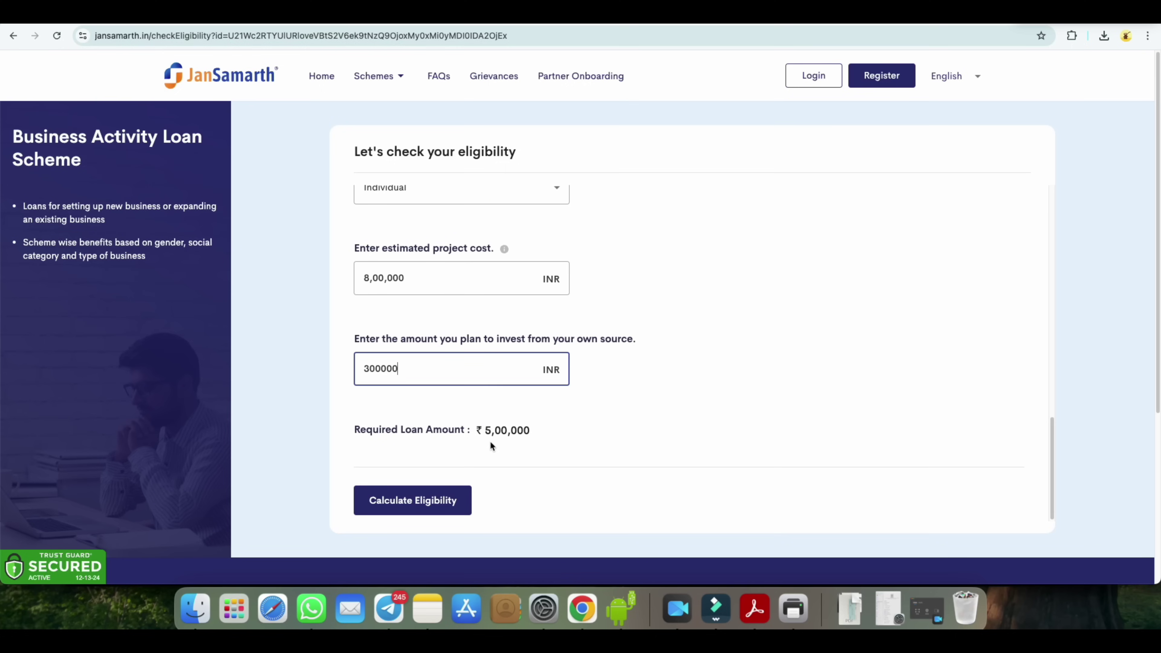
click(514, 432)
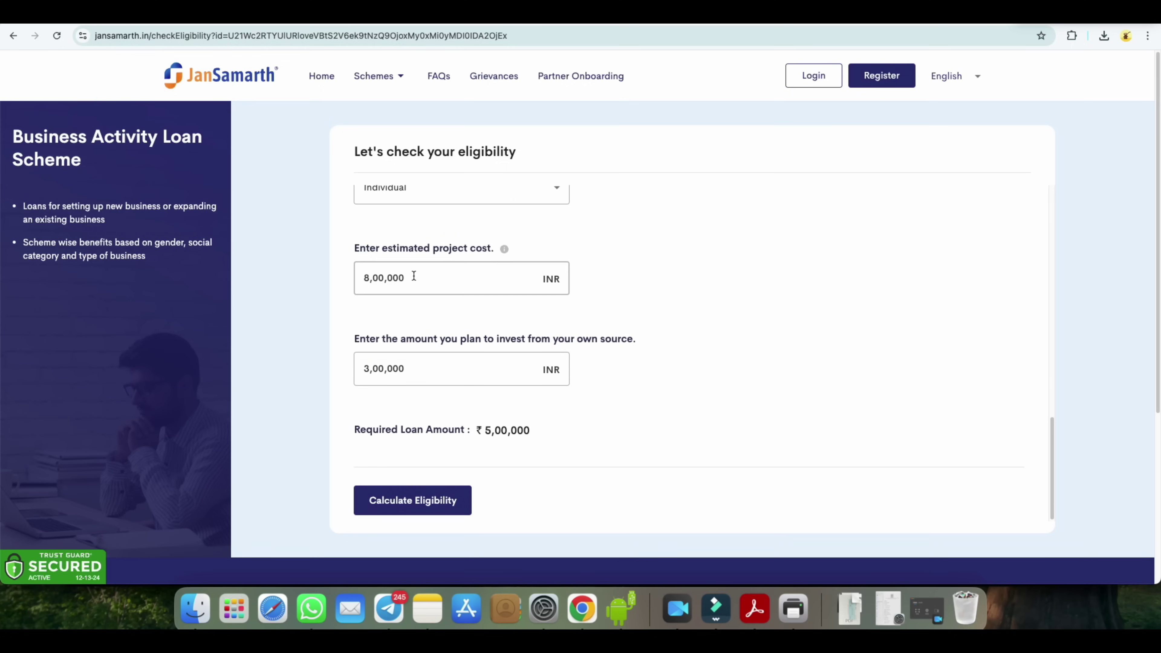
Change the estimated project cost to 1000000 INR and calculate the eligibility
double_click(368, 279)
text(1000000)
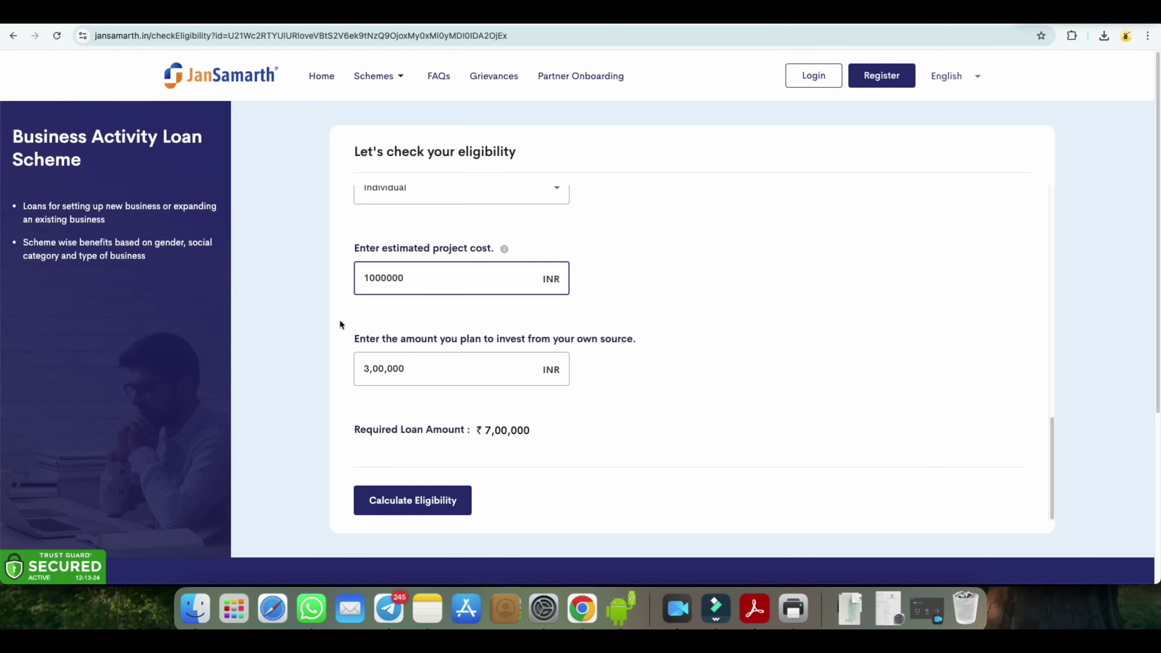
click(488, 431)
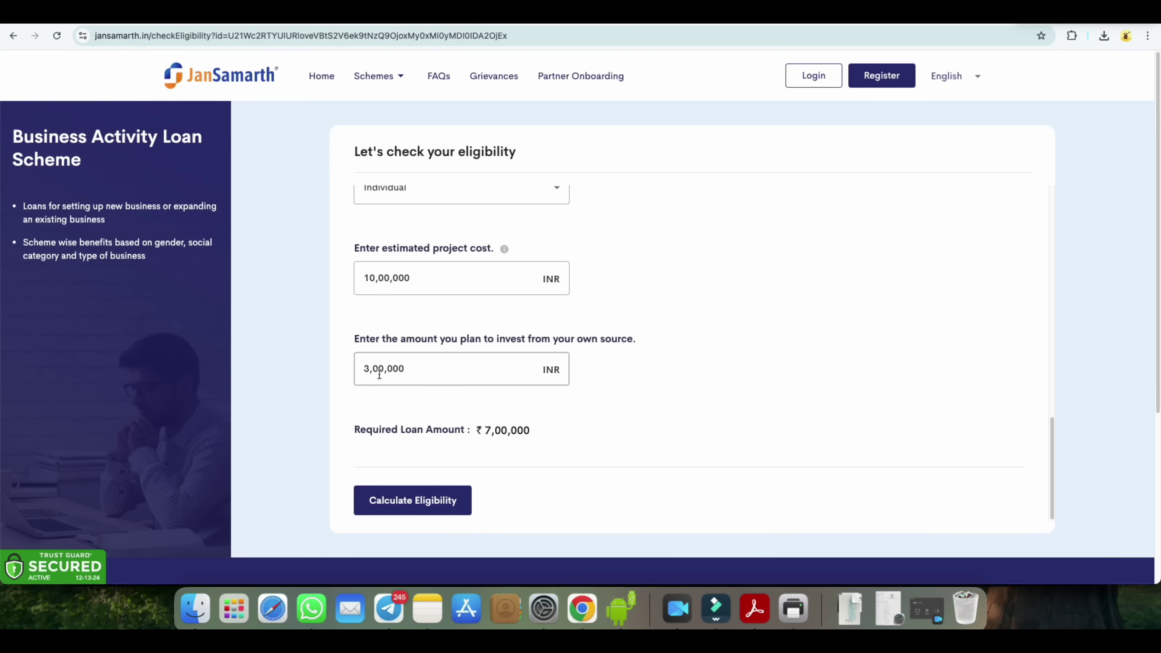
click(436, 507)
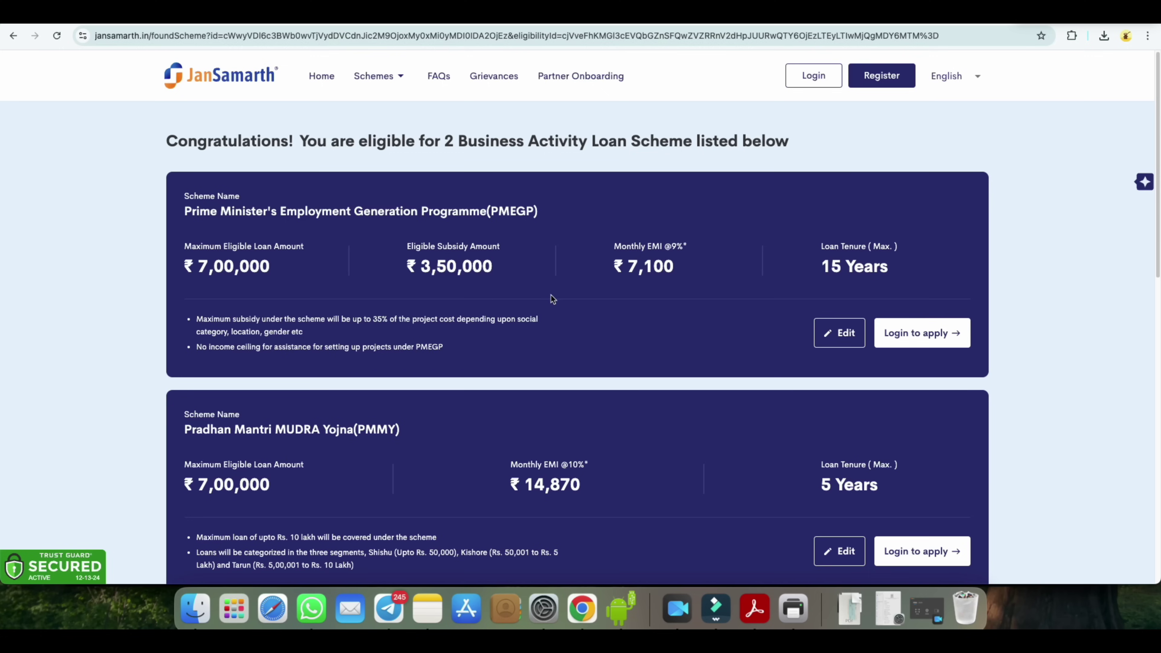
Review the loan amount, subsidy, monthly EMI and tenure of the eligible business loan schemes
scroll(549, 310, down, 1)
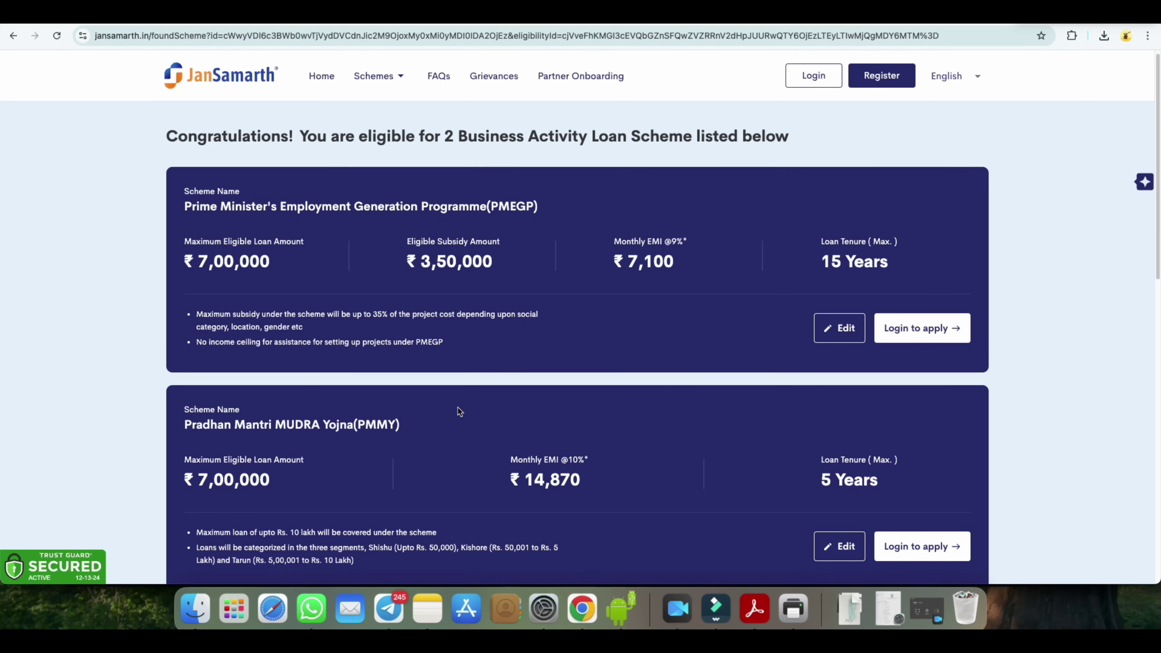
scroll(455, 414, down, 3)
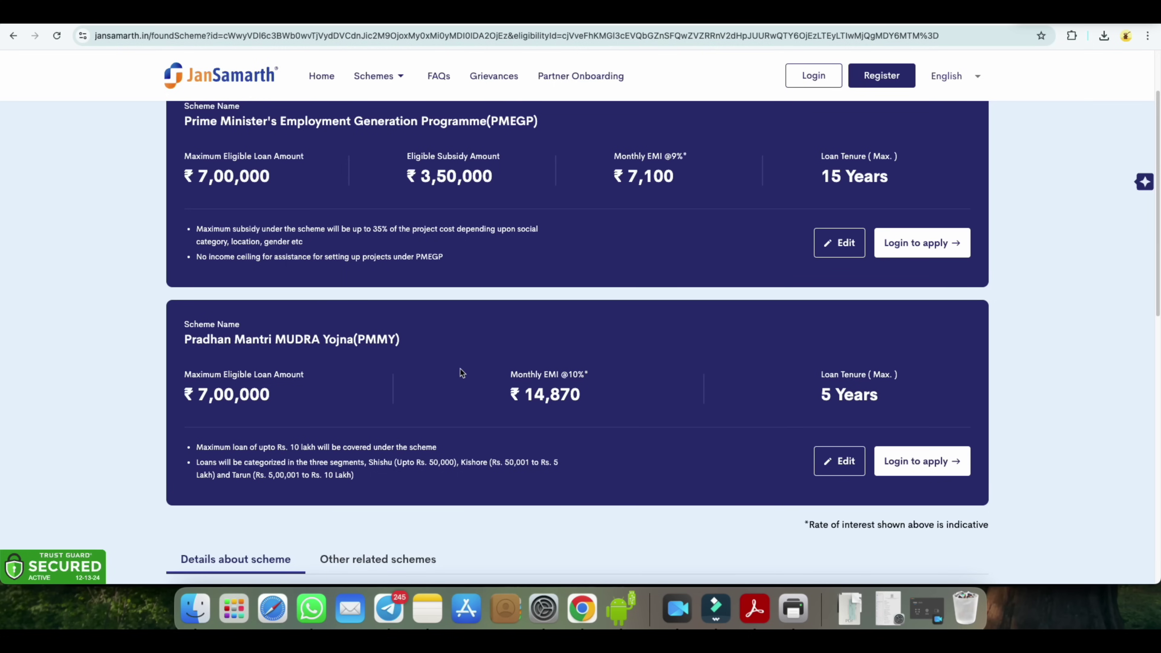
scroll(461, 373, up, 2)
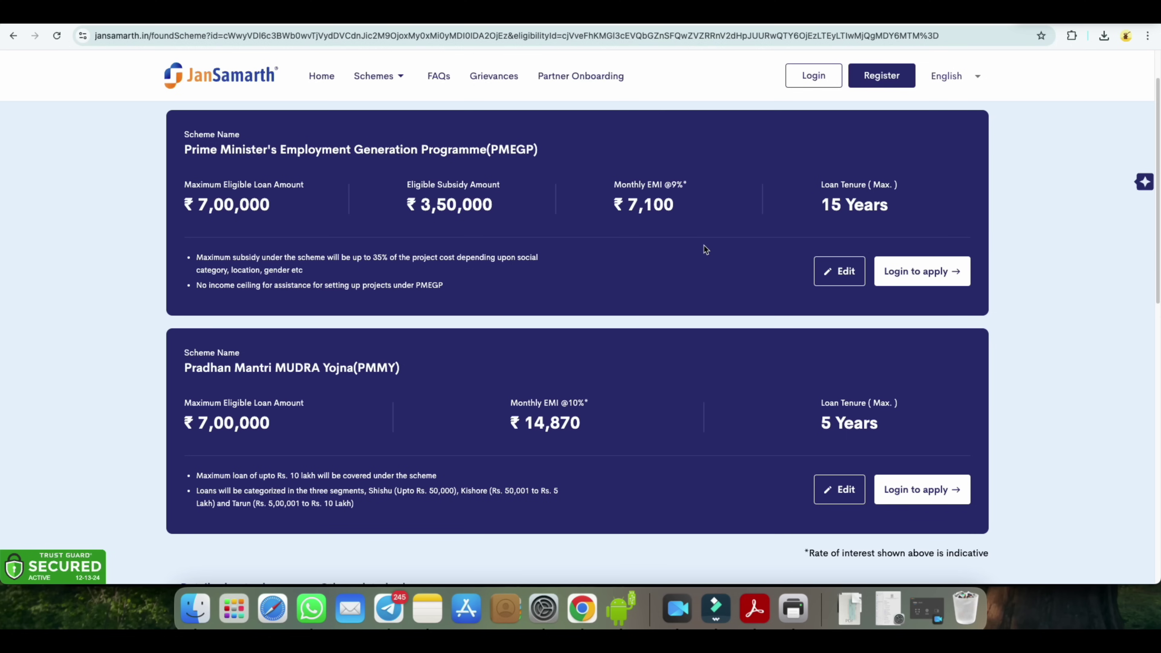
Start an application for the Prime Minister's Employment Generation Programme (PMEGP) scheme and view its registration form
click(908, 275)
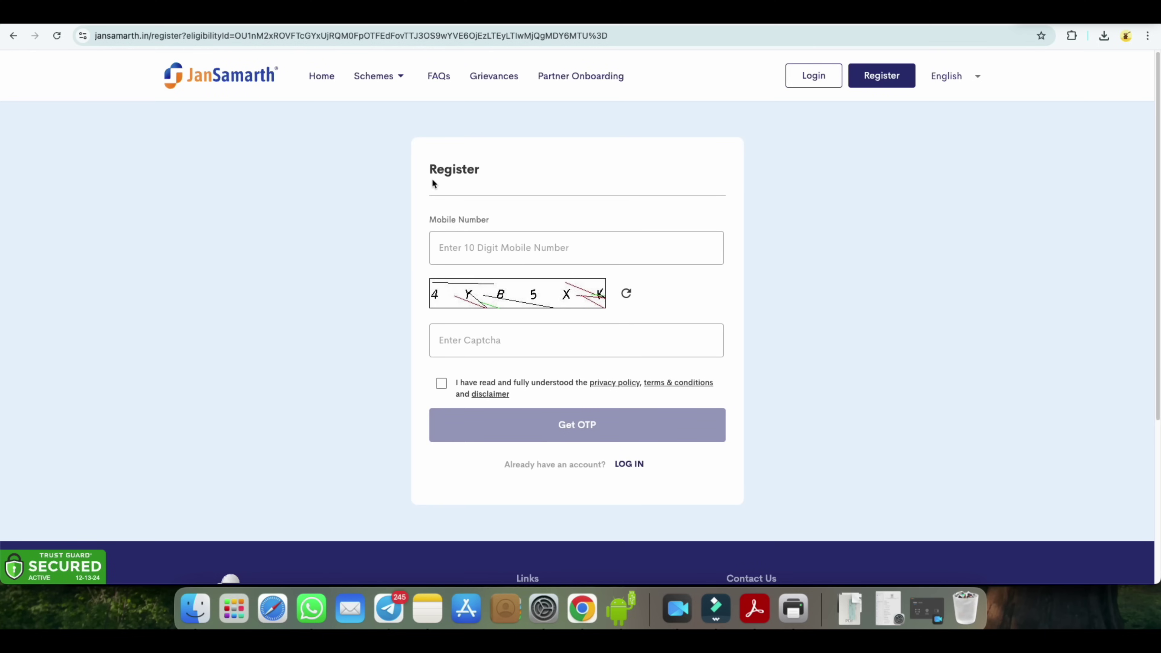
click(481, 172)
Return to the JanSamarth home page and review the available loan categories, including Business Activity Loan
click(200, 81)
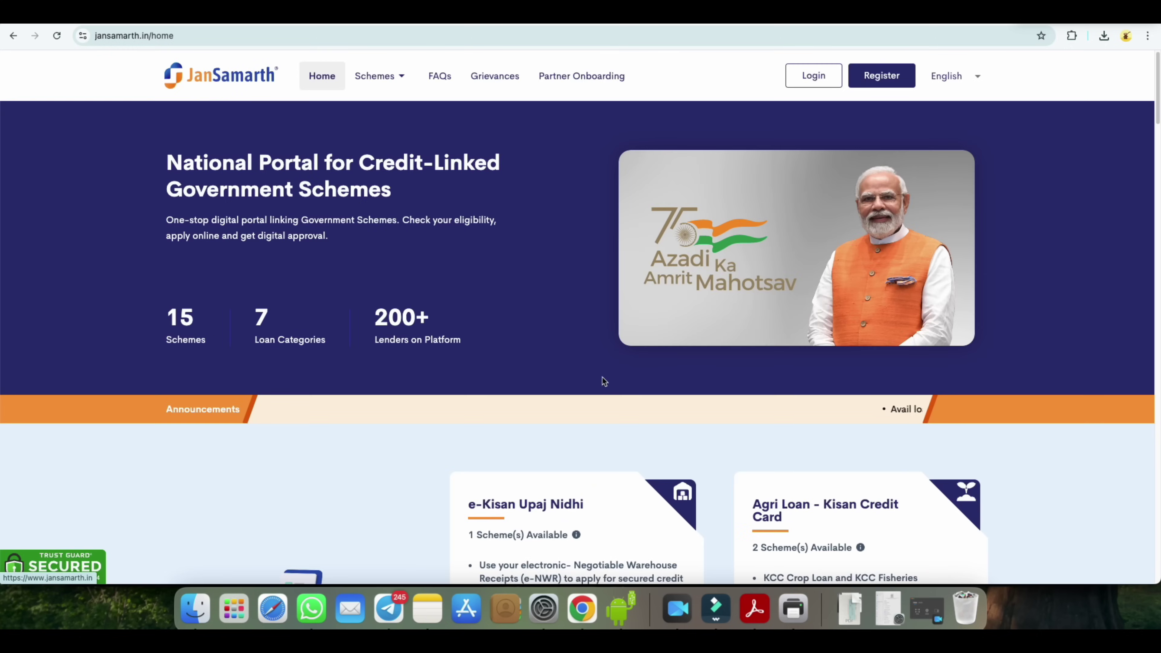
scroll(604, 382, down, 5)
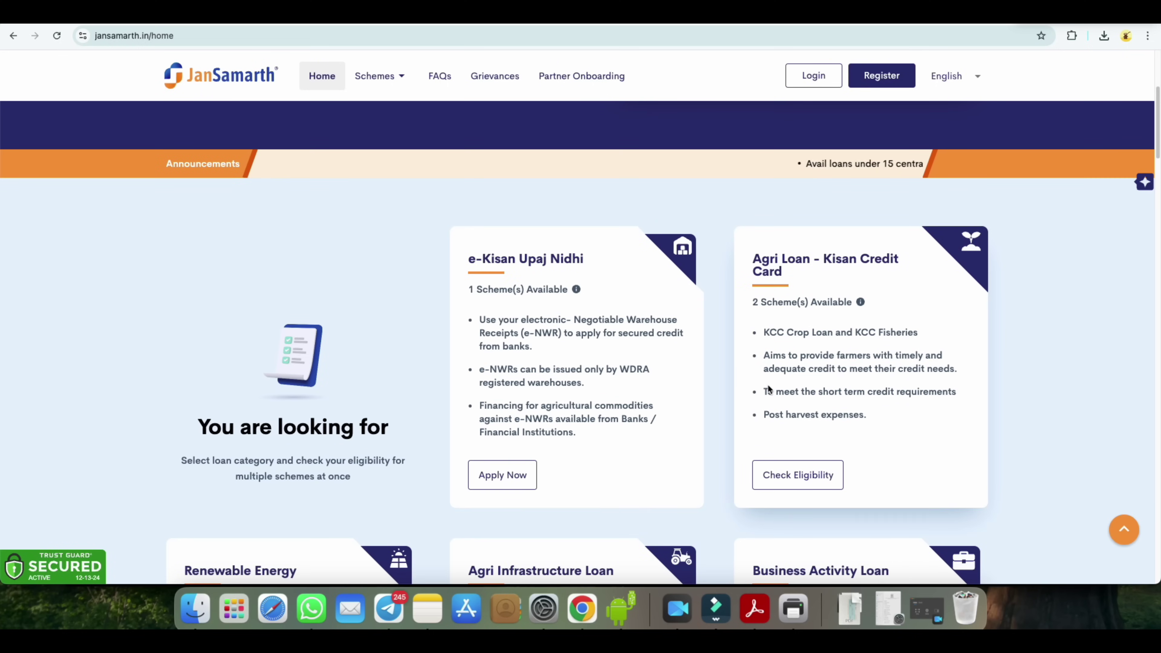
scroll(769, 389, down, 5)
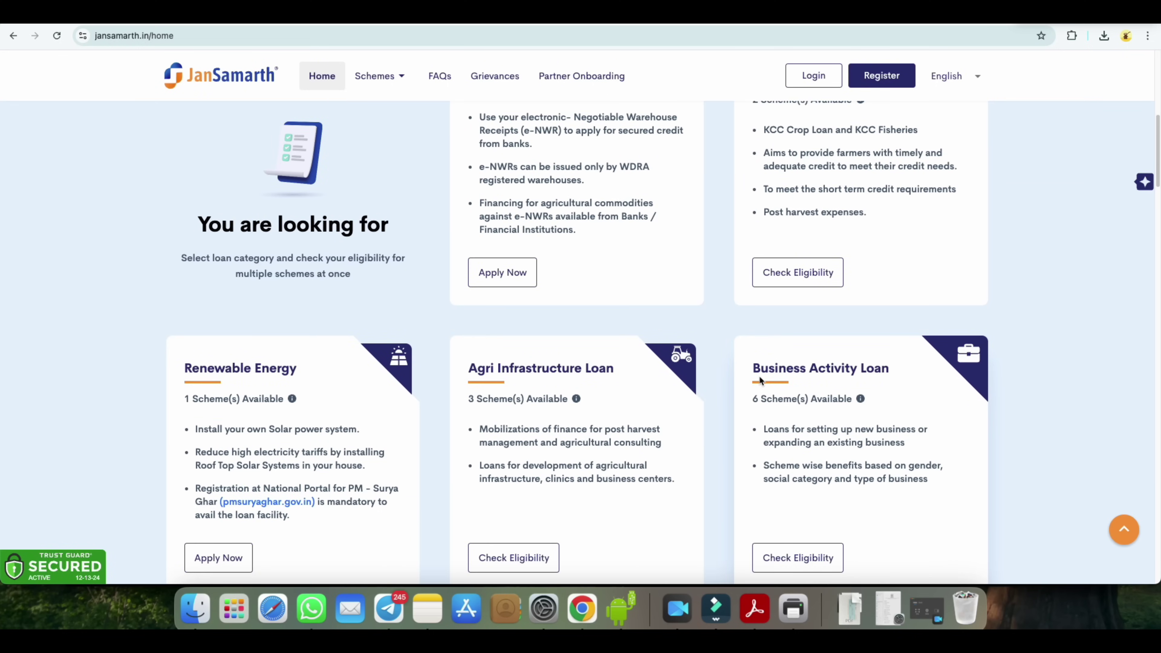
click(886, 382)
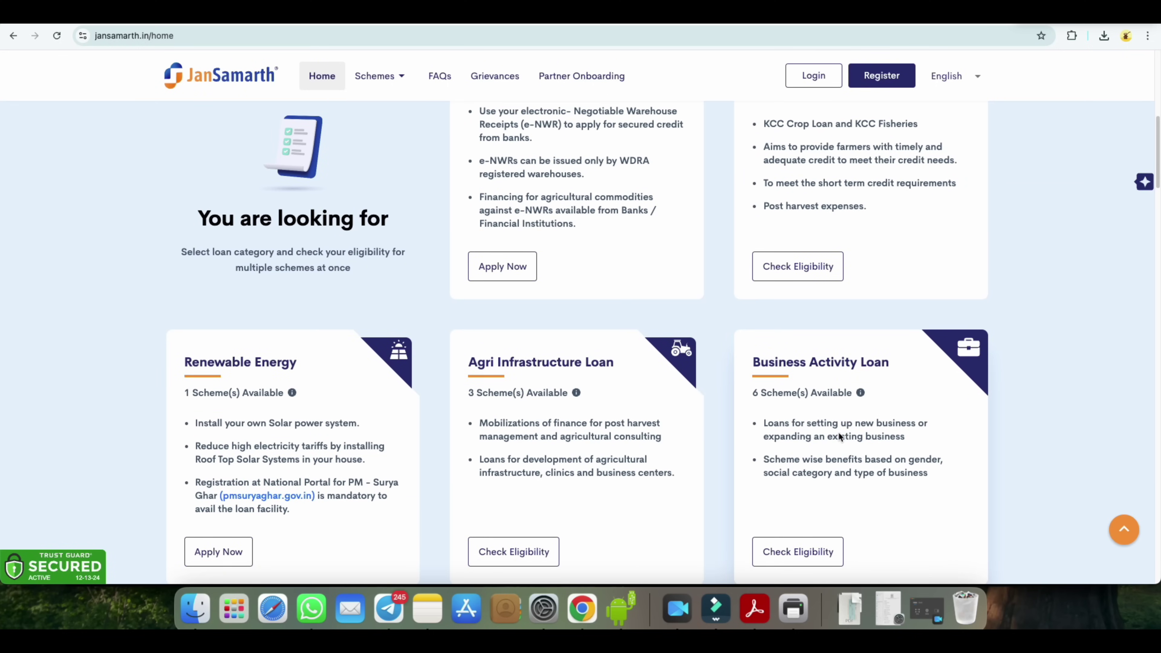
scroll(839, 432, down, 5)
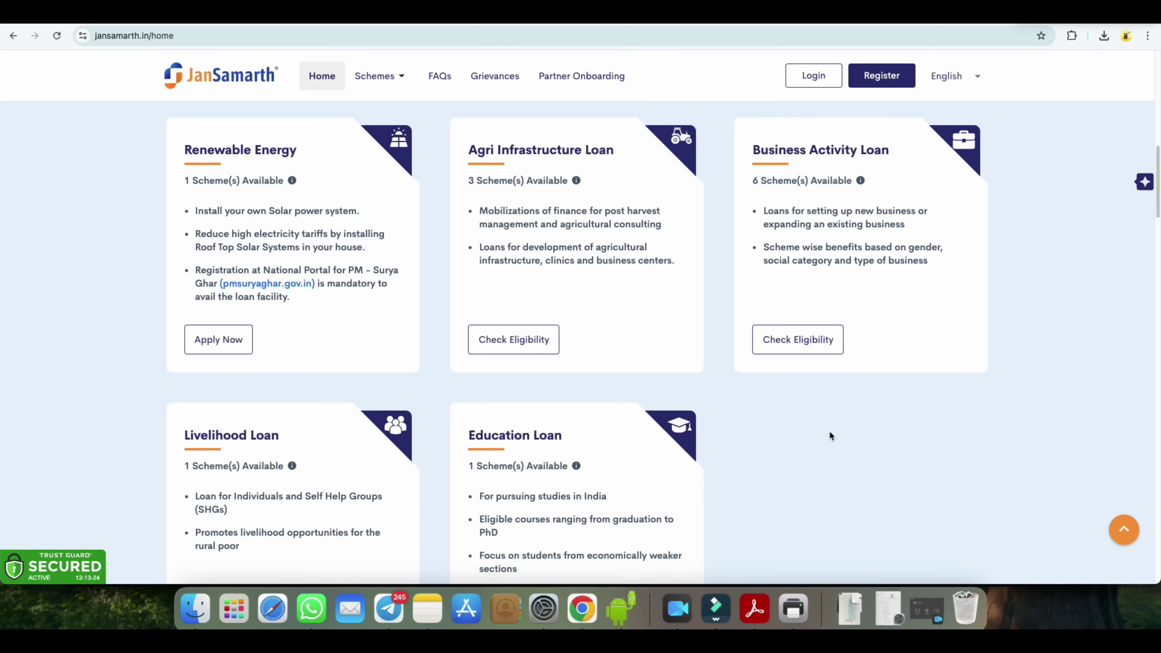